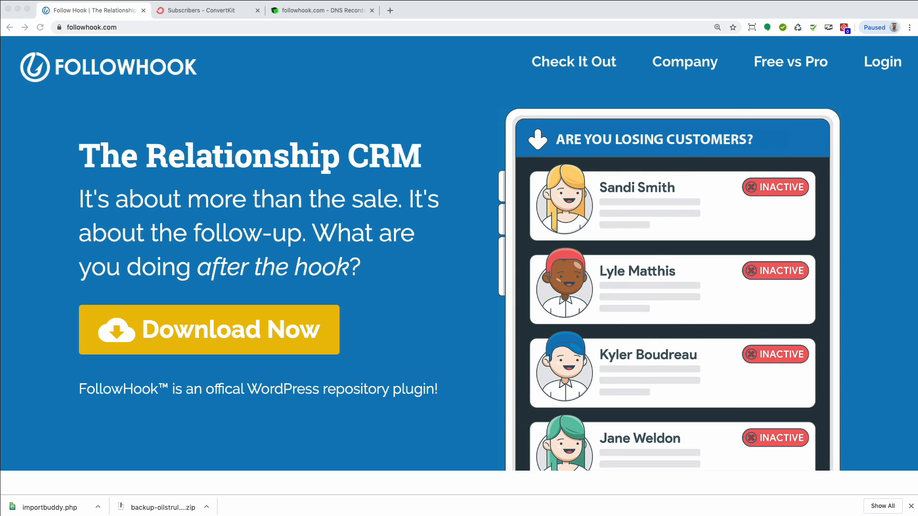
Switch to ConvertKit and open the account settings.
click(206, 10)
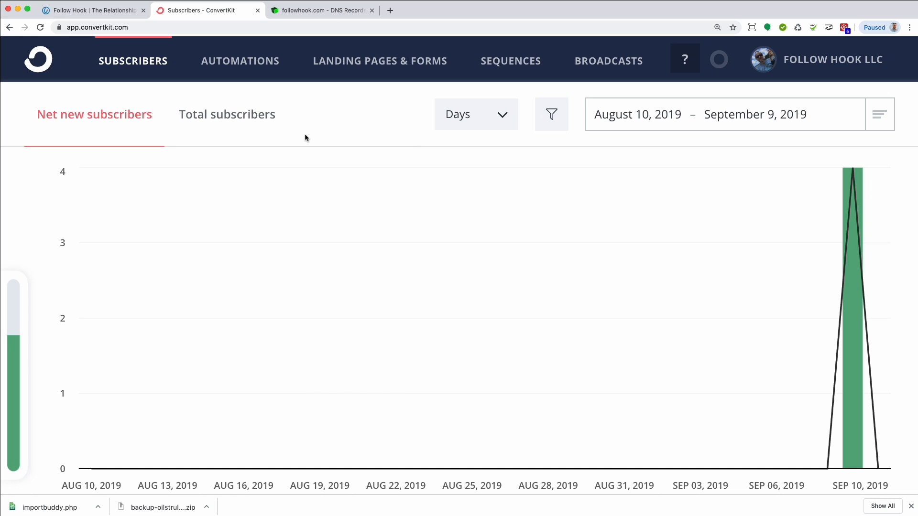
click(768, 70)
mouse_move(768, 70)
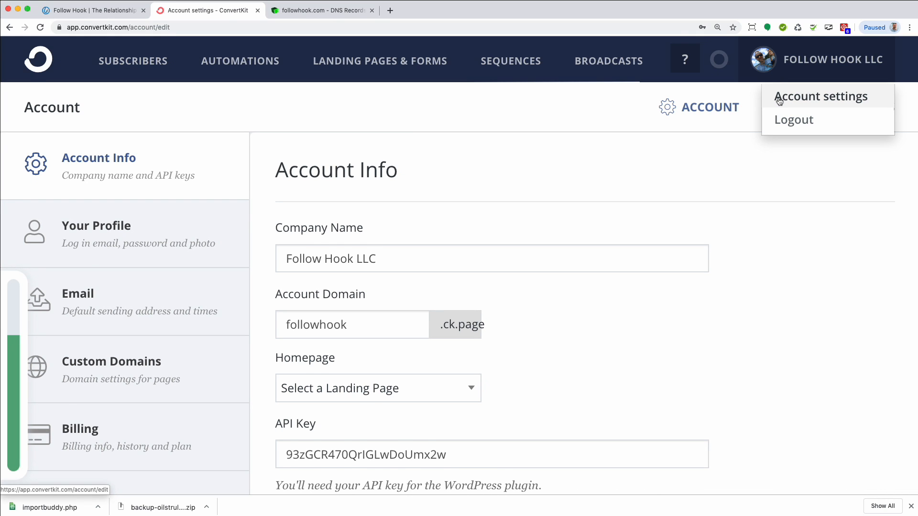
Review the Account Info fields, including company name, account domain, homepage, API key, affiliate link and subscriber consent options.
scroll(409, 206, down, 3)
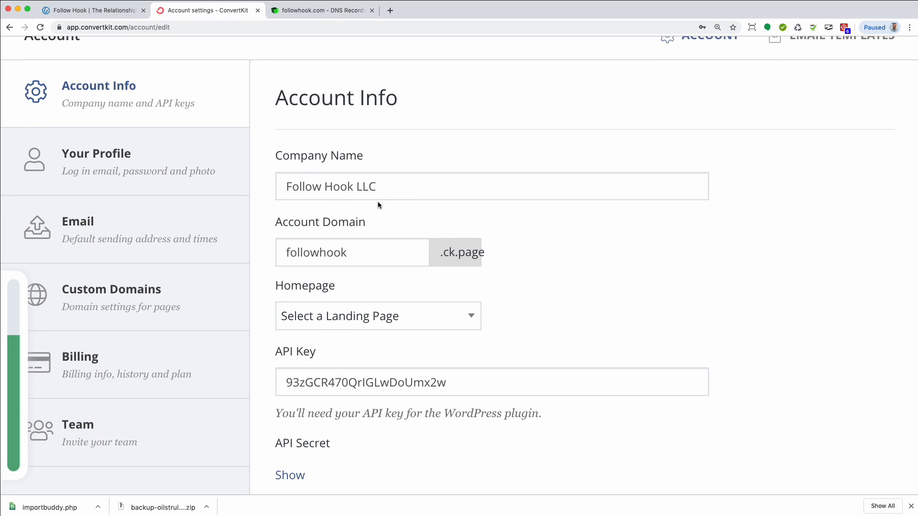
scroll(378, 205, down, 2)
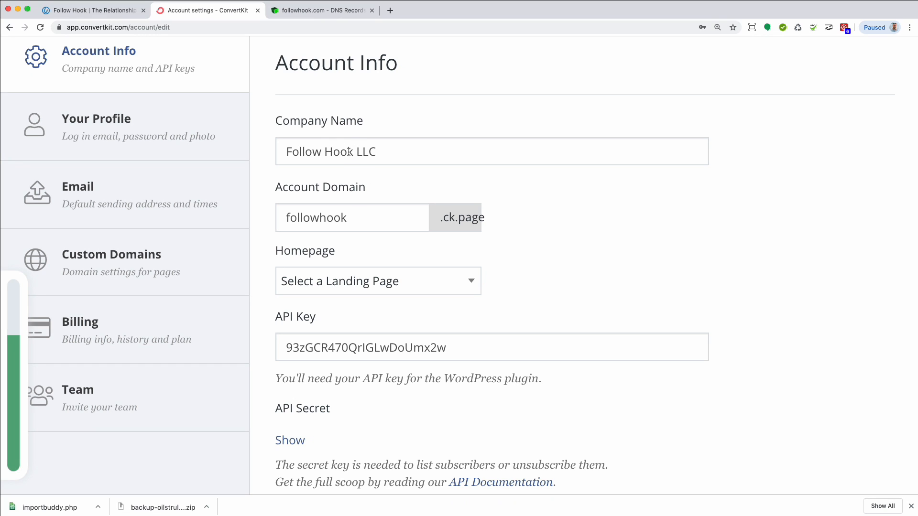
drag(288, 154, 357, 153)
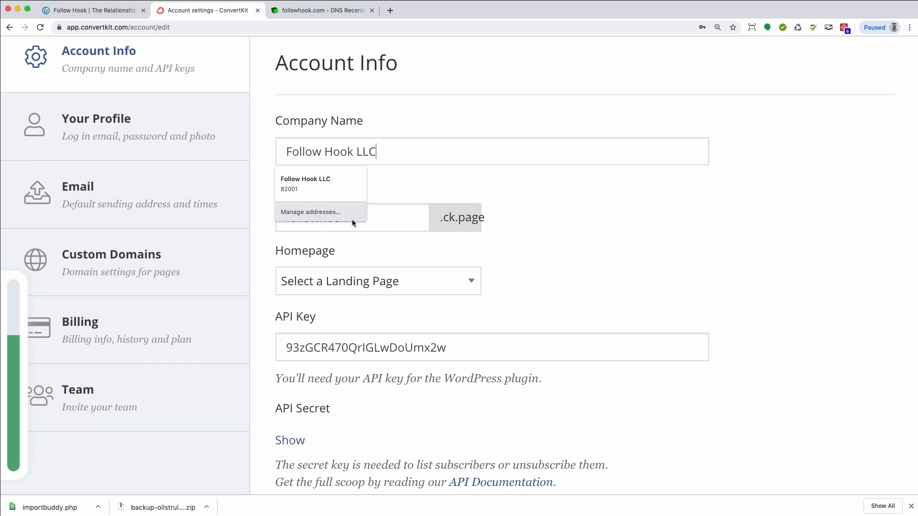
click(382, 218)
scroll(394, 236, down, 3)
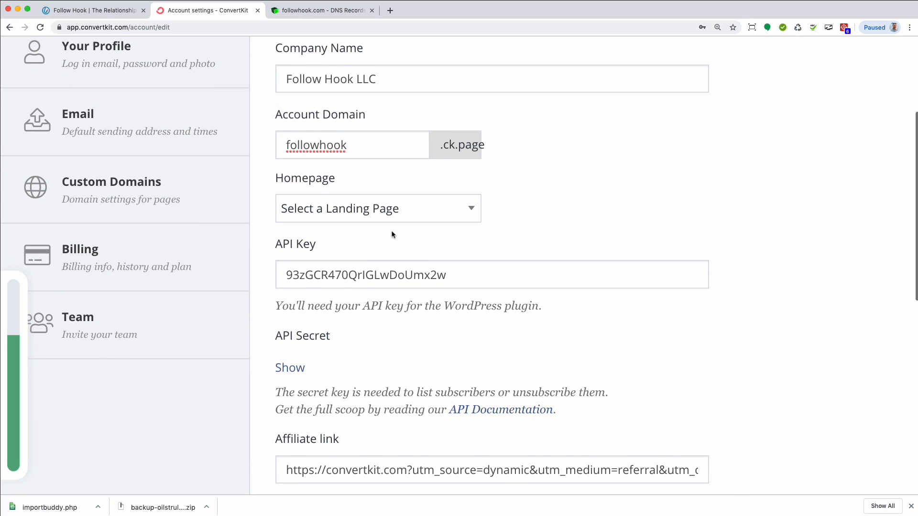
scroll(508, 215, up, 7)
scroll(508, 216, down, 14)
scroll(509, 216, down, 5)
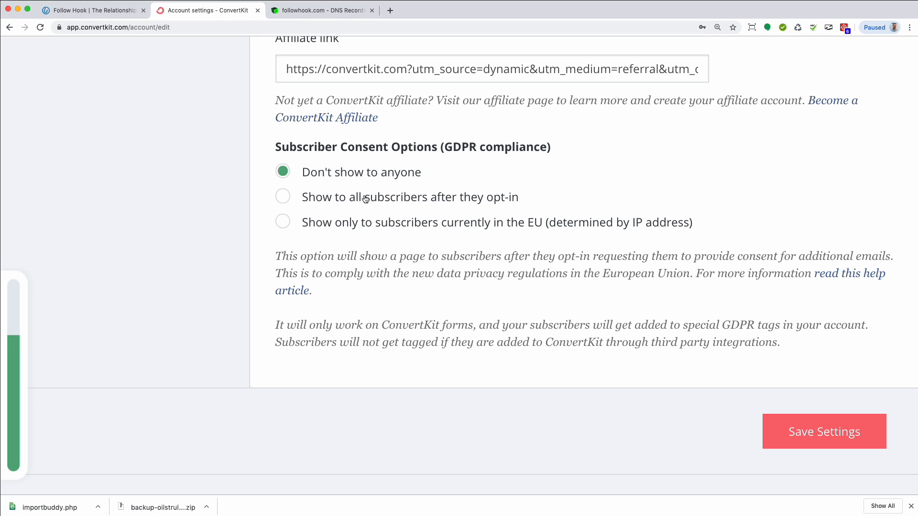
scroll(363, 228, up, 6)
scroll(364, 228, up, 6)
Open the Email settings and review the from address, default sending days and time, physical address and sending domain options.
click(149, 306)
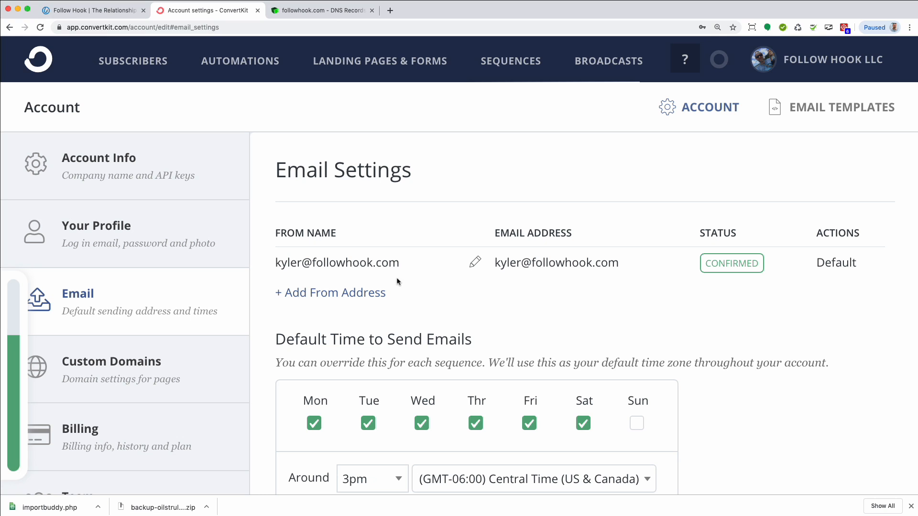
scroll(397, 282, down, 5)
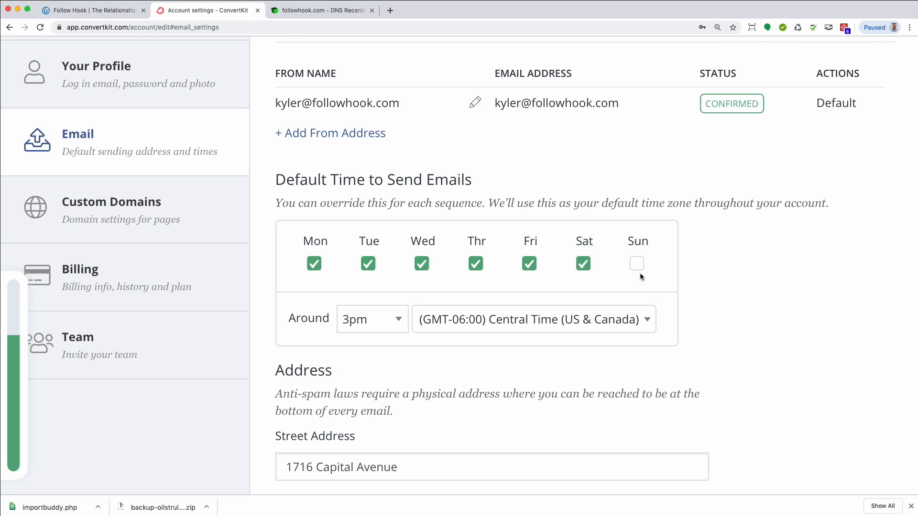
scroll(760, 305, down, 8)
scroll(760, 306, up, 4)
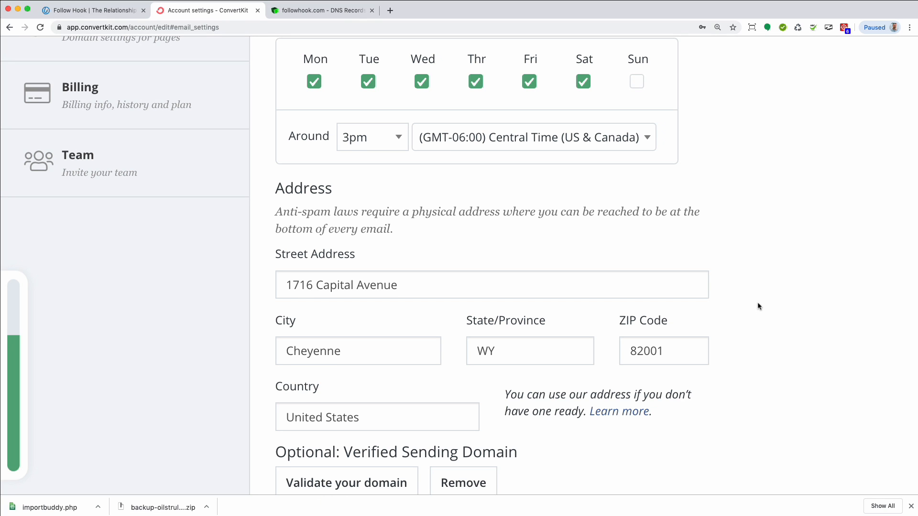
scroll(760, 306, down, 5)
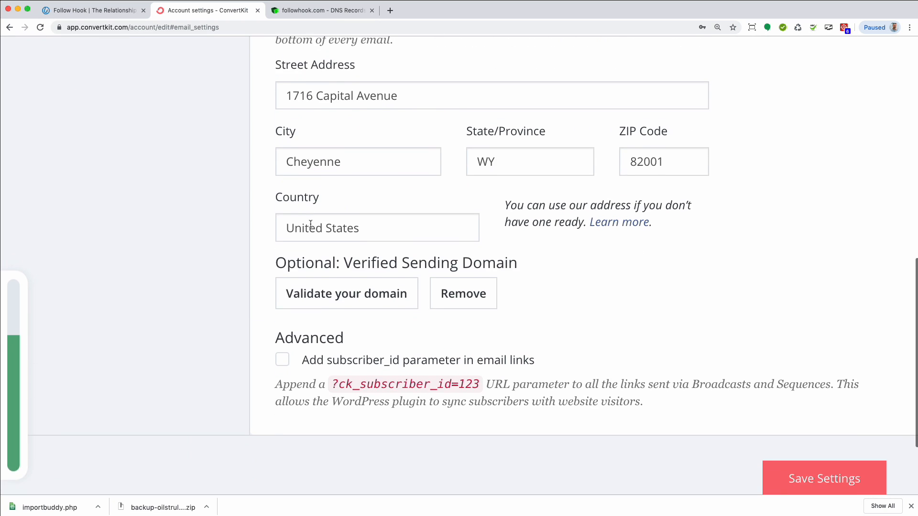
Open the sending domain validation and examine the hosts and values of the required CNAME records.
click(335, 299)
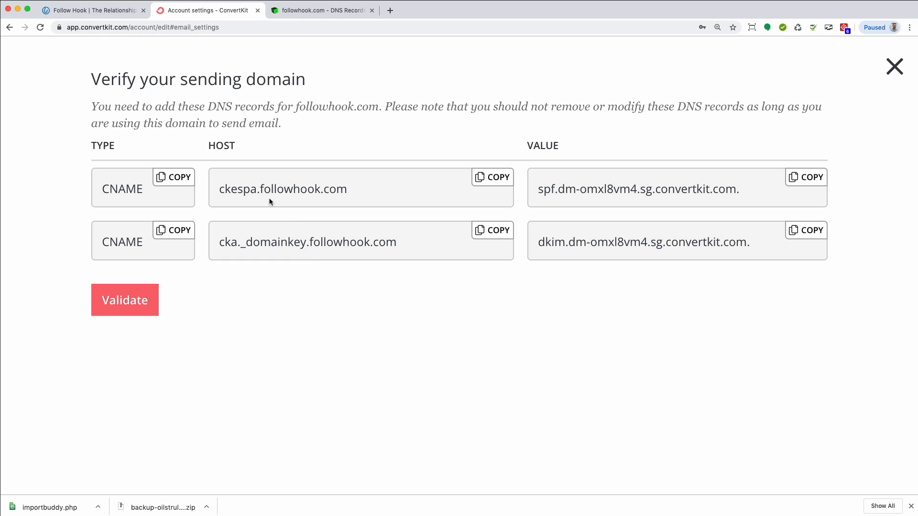
drag(261, 188, 499, 188)
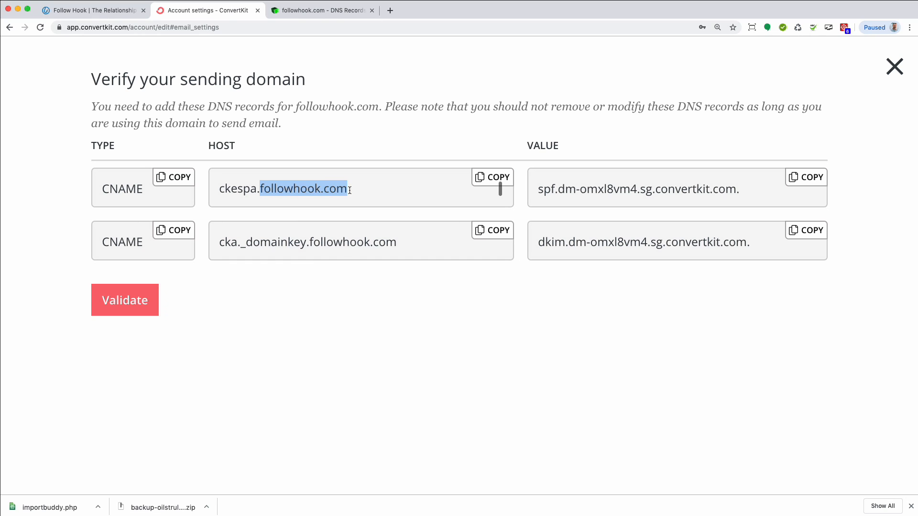
click(344, 297)
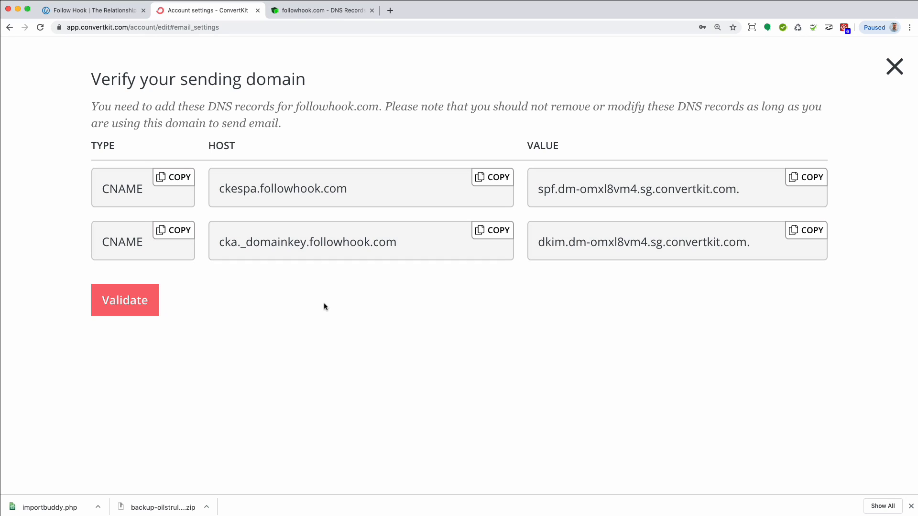
drag(655, 189, 737, 190)
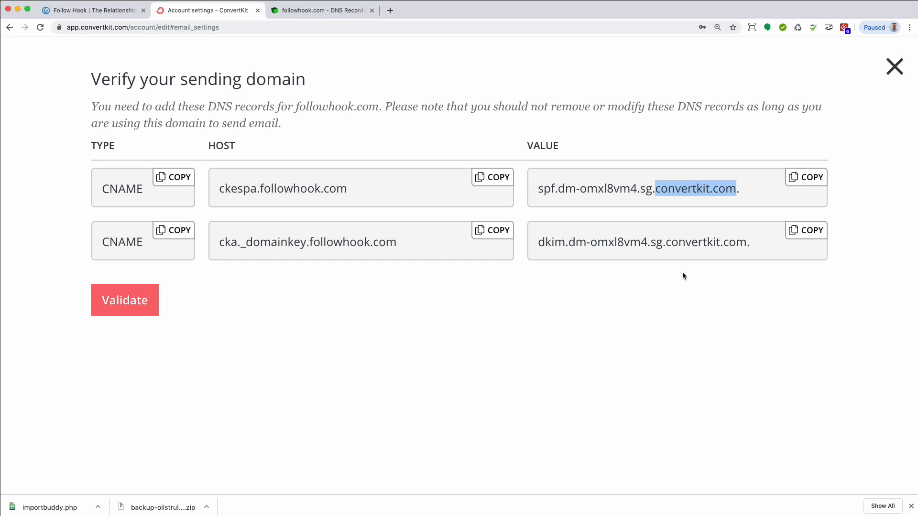
click(276, 280)
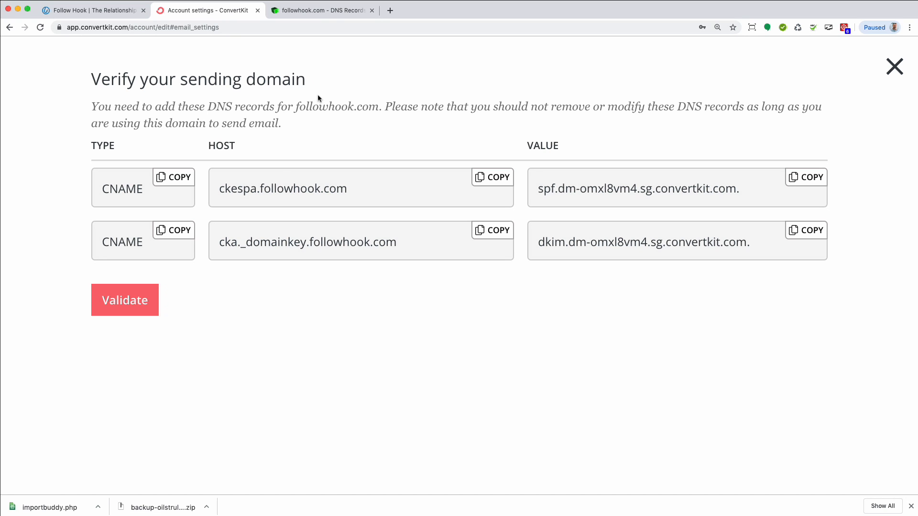
Switch to Linode's DNS records for followhook.com and examine the CNAME records.
click(330, 13)
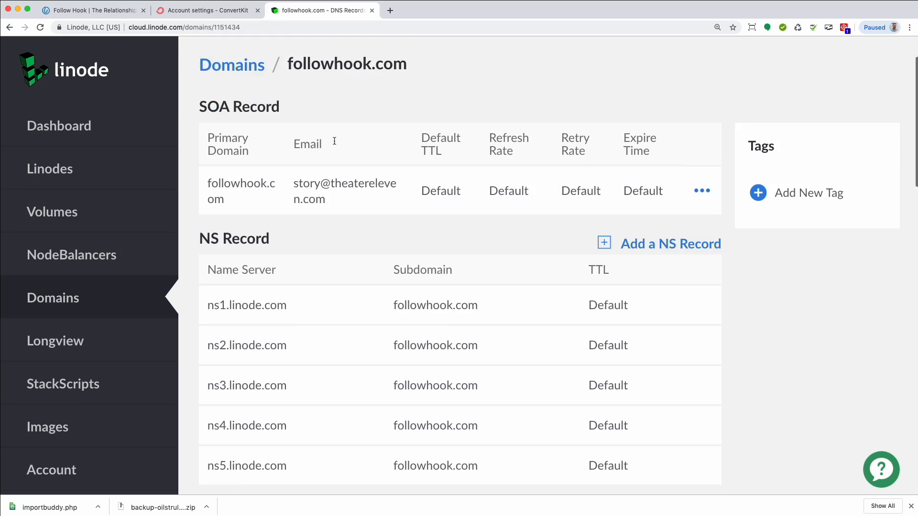
scroll(334, 141, down, 4)
scroll(334, 141, down, 10)
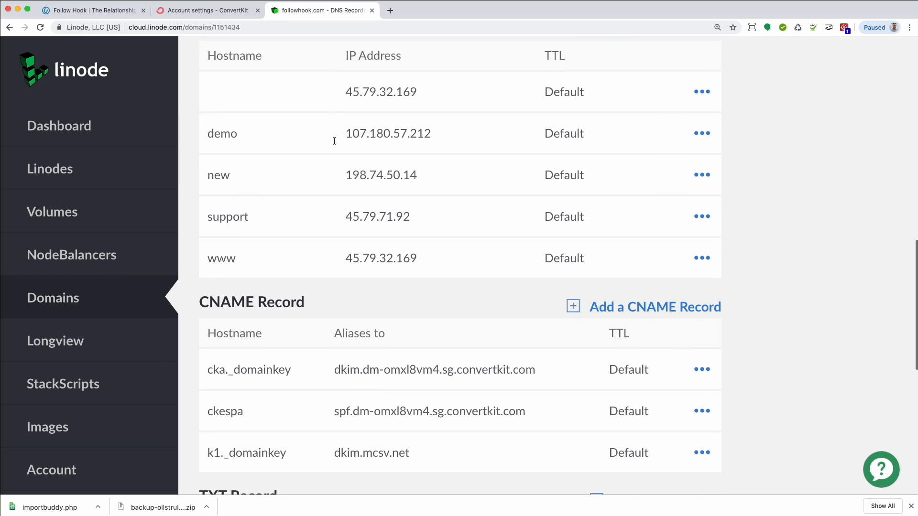
scroll(335, 145, down, 2)
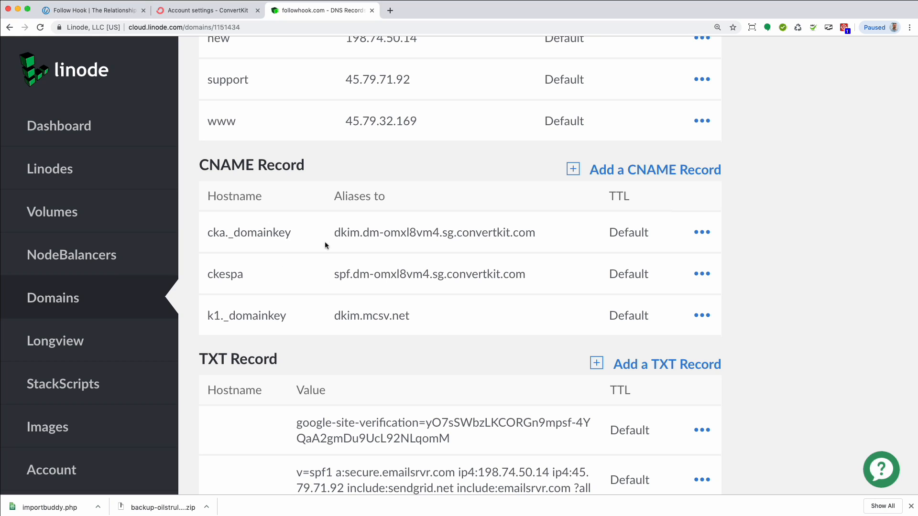
Start a new CNAME record in Linode and set its alias to spf.dm-omxl8vm4.sg.convertkit.com, copied from ConvertKit without the trailing dot.
click(674, 175)
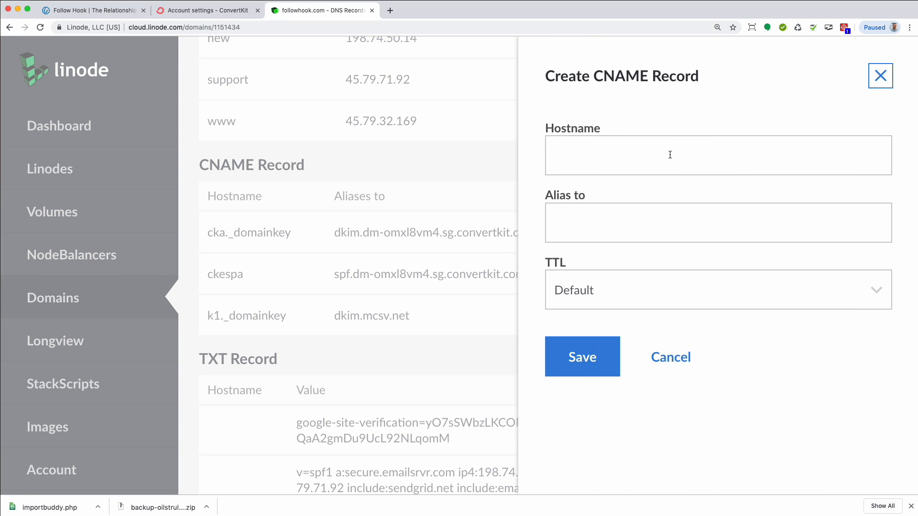
click(198, 14)
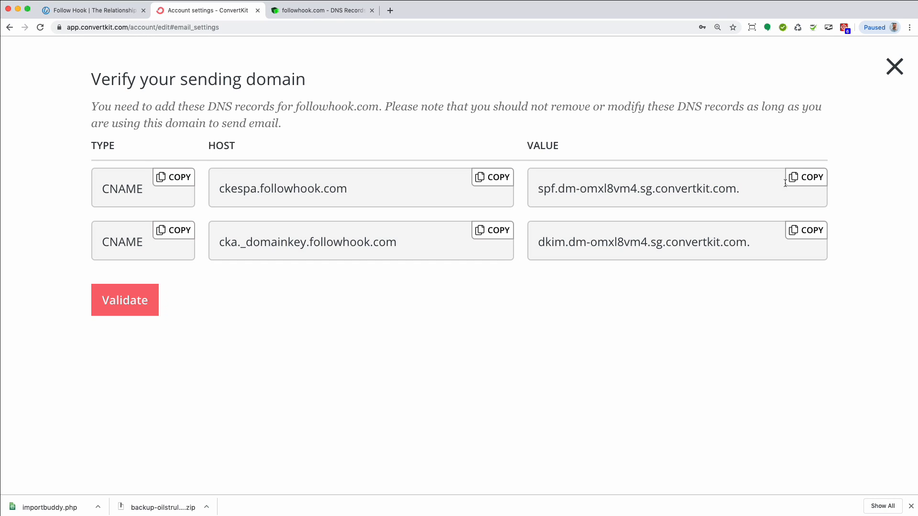
click(811, 182)
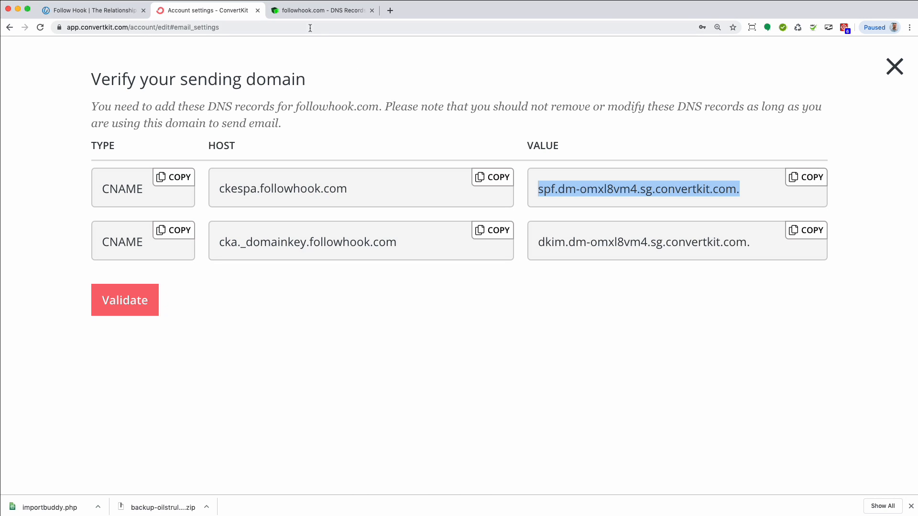
key(ctrl+Tab)
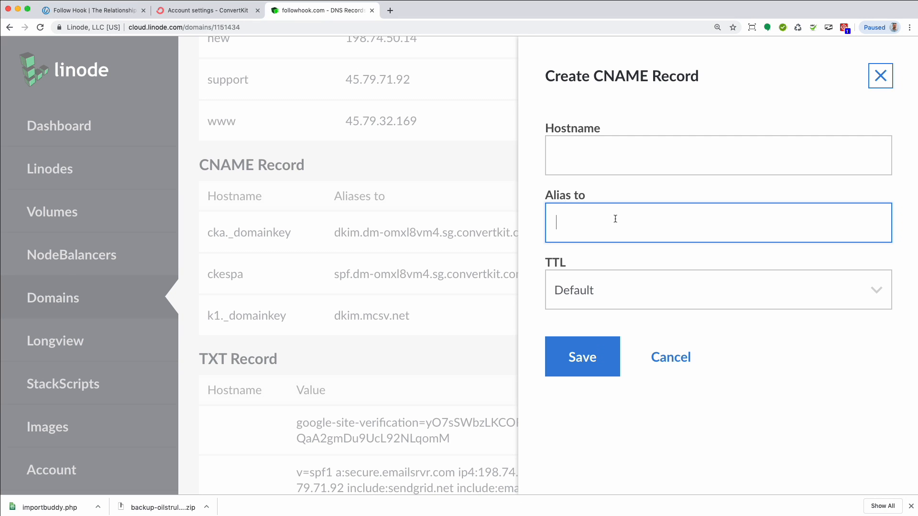
key(super+v)
key(BackSpace)
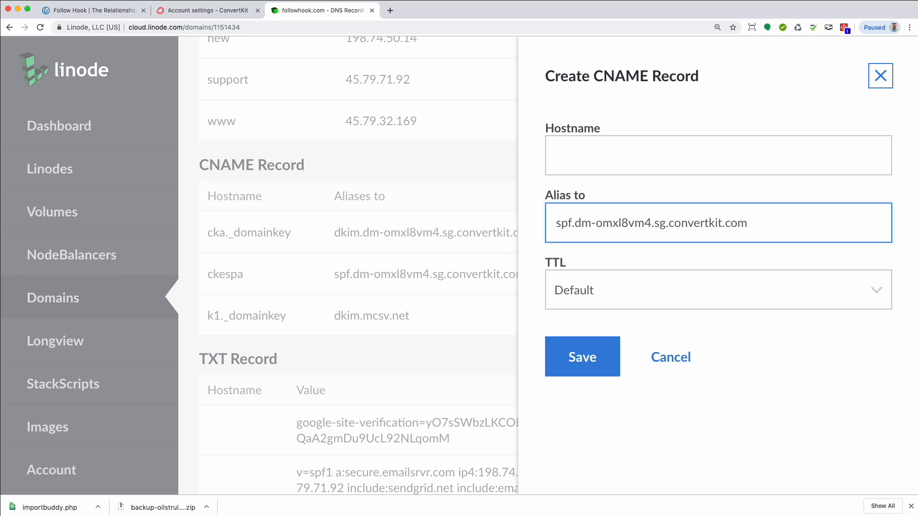
Paste the copied value spf.dm-omxl8vm4.sg.convertkit.com. as the new CNAME record's hostname.
click(233, 14)
key(ctrl+Tab)
click(607, 154)
key(super+v)
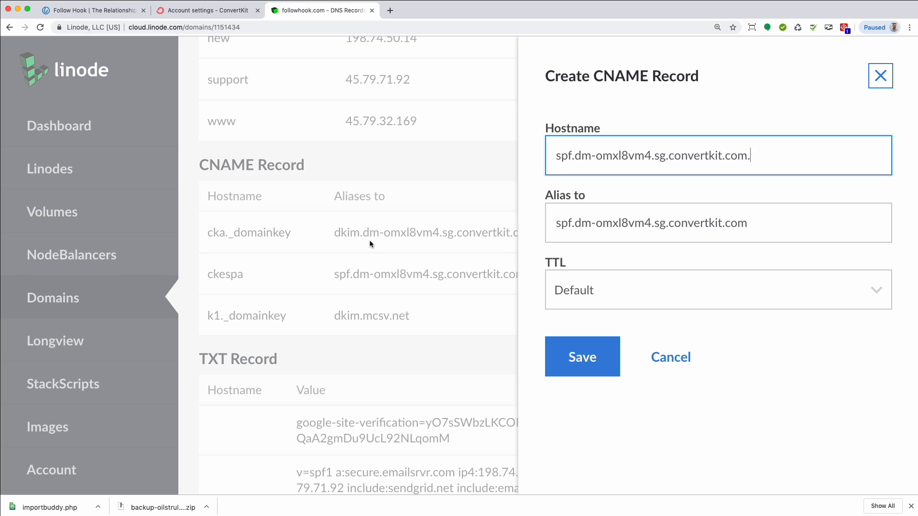
Return to ConvertKit, validate the sending domain and save the email settings.
key(ctrl+shift+Tab)
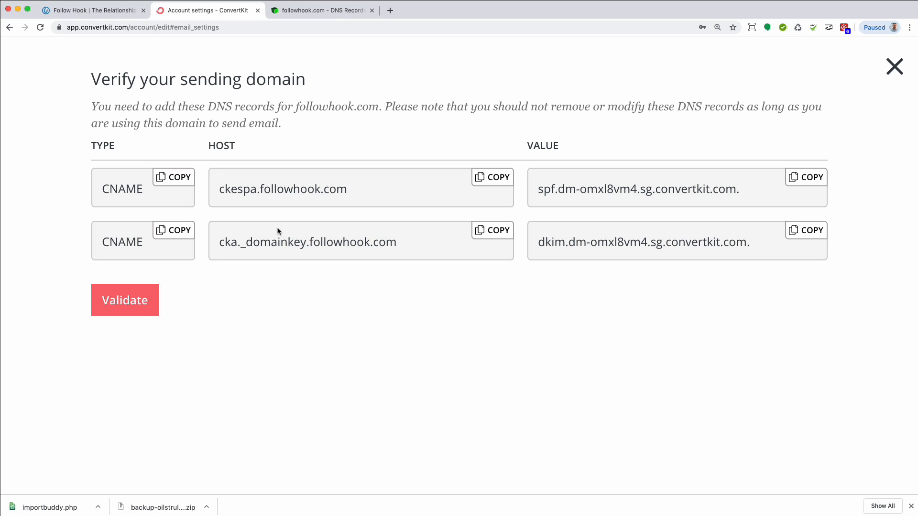
click(133, 312)
scroll(748, 307, down, 2)
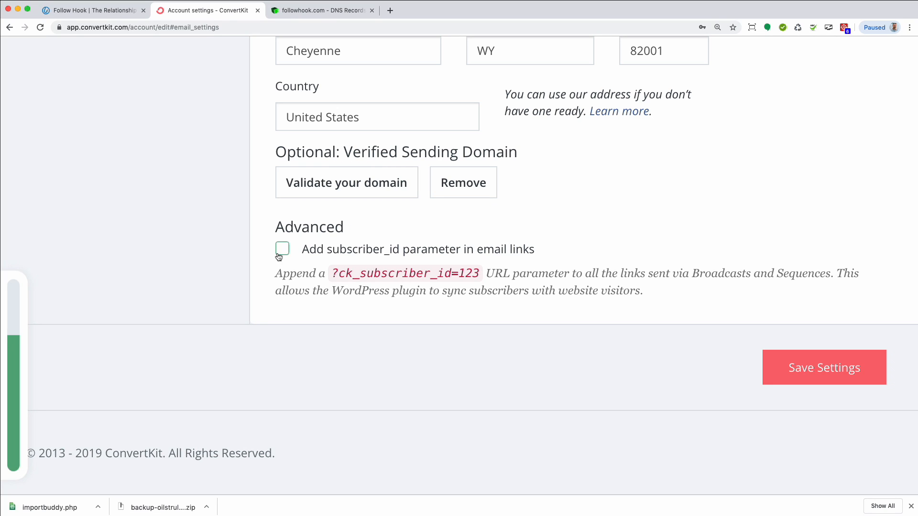
click(764, 367)
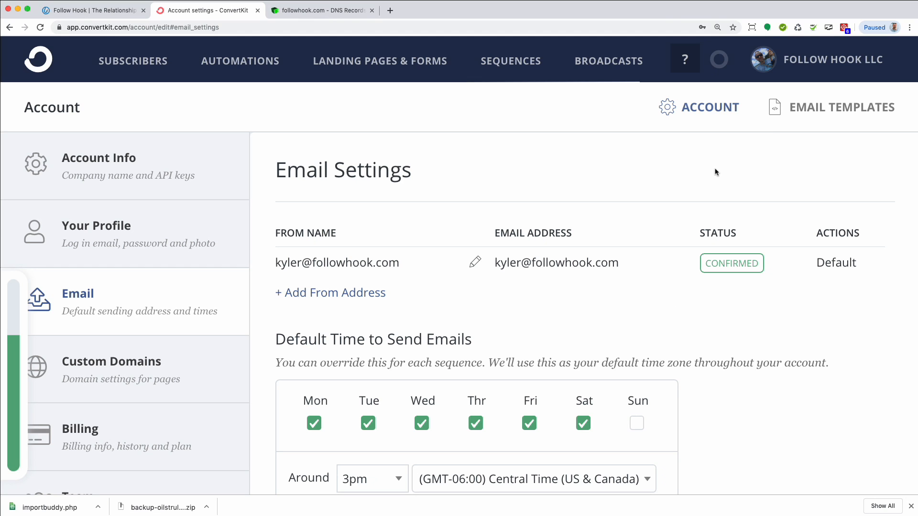
Open the email templates and look through the available layouts, including Text Only, Classic, Modern and Follow Hook Default.
click(832, 113)
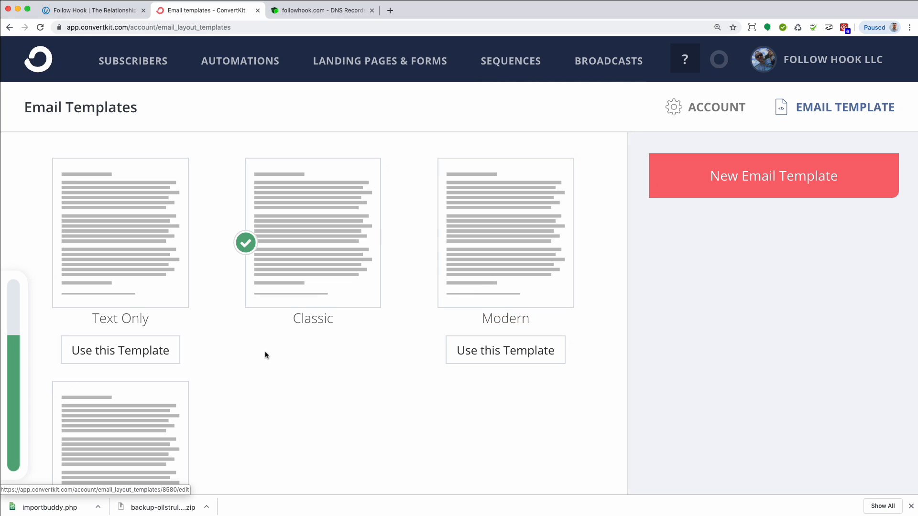
scroll(261, 355, down, 3)
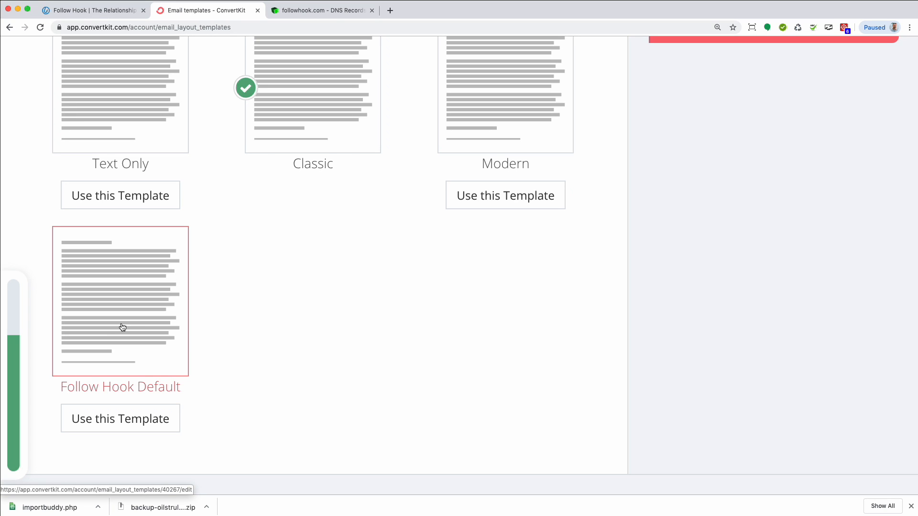
scroll(122, 328, up, 3)
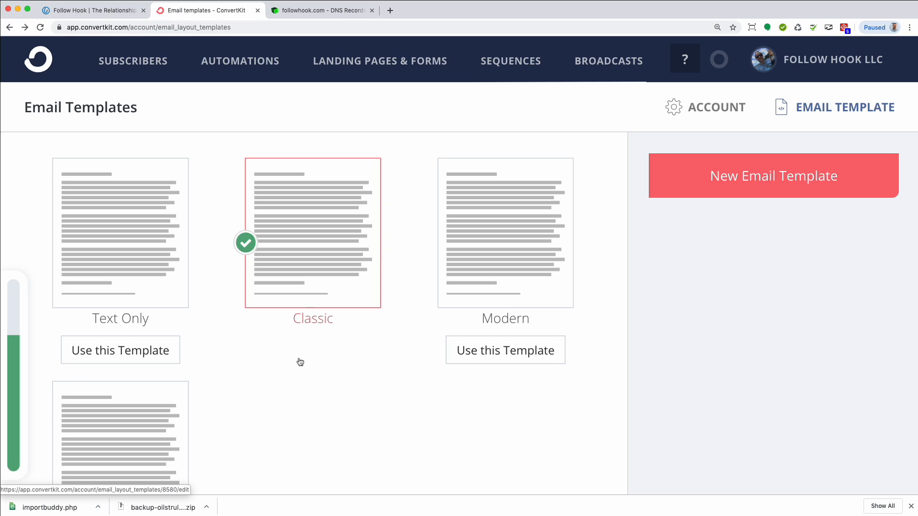